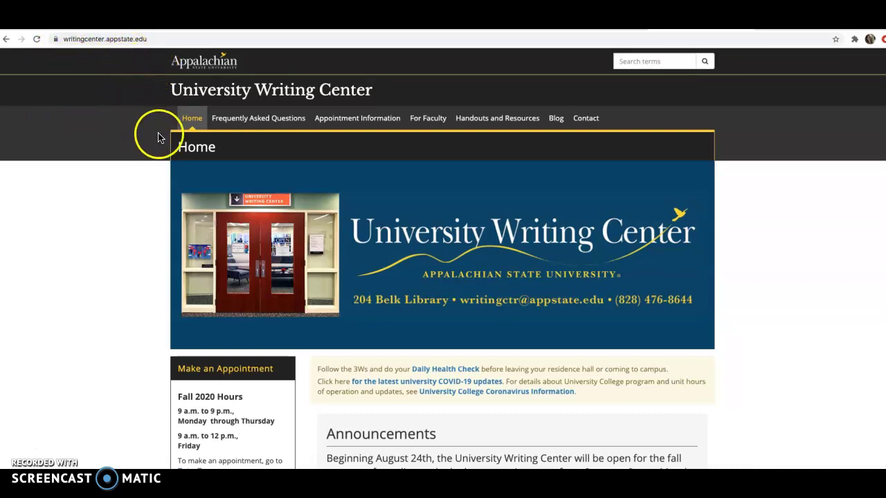
Step: Follow Handouts and Resources on the Writing Center site to the APA Template Google Doc
{"action": "left_click", "coordinate": [477, 123]}
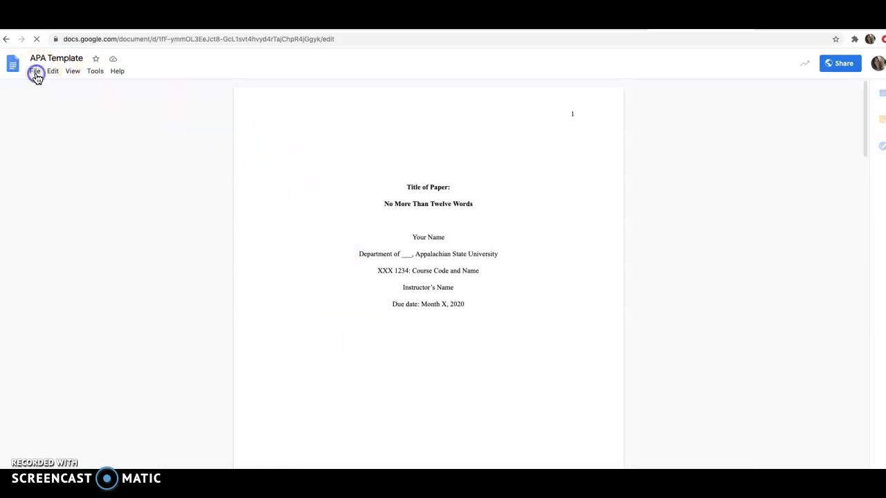
Step: Copy the template to My Drive as 'Your Name R_C 1000 Rough Draft'
{"action": "left_click", "coordinate": [36, 73]}
{"action": "left_click", "coordinate": [53, 143]}
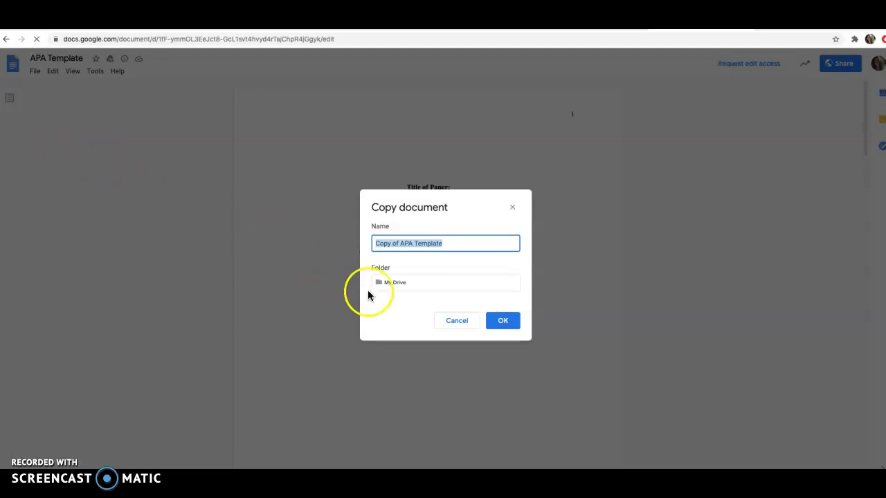
{"action": "left_click", "coordinate": [503, 322]}
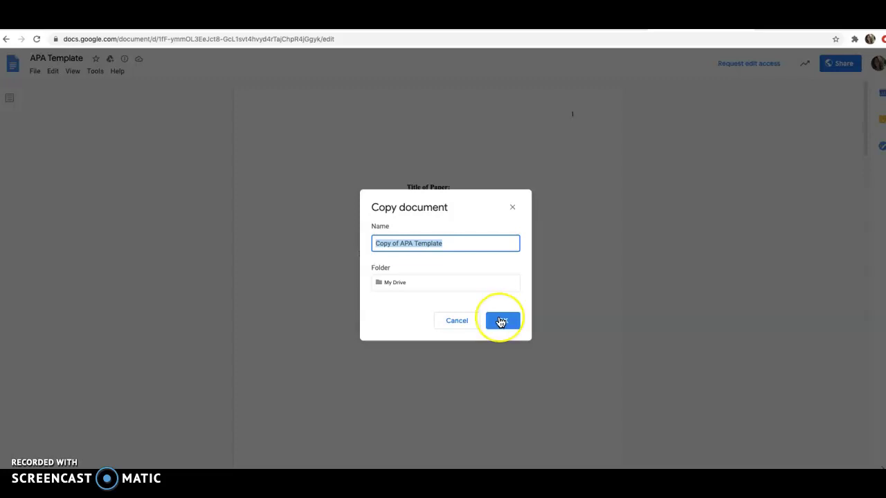
{"action": "type", "text": "Your Name R_C 1000 Rough Draft"}
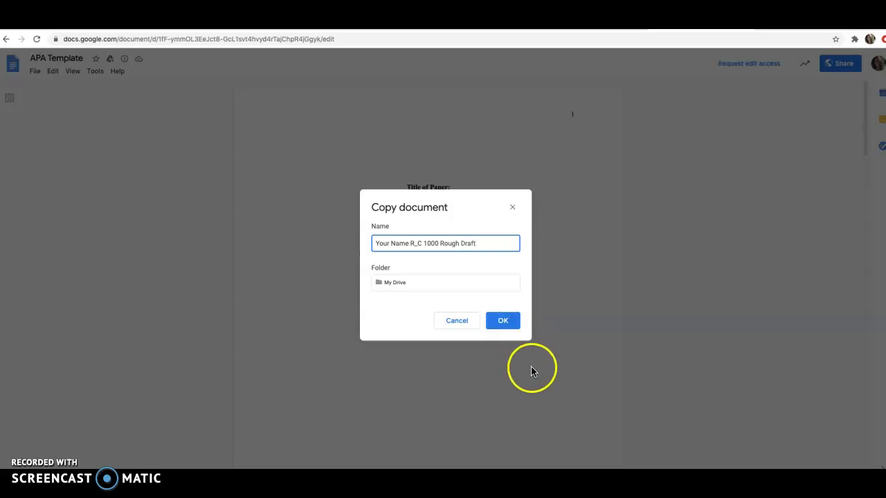
{"action": "left_click", "coordinate": [502, 320]}
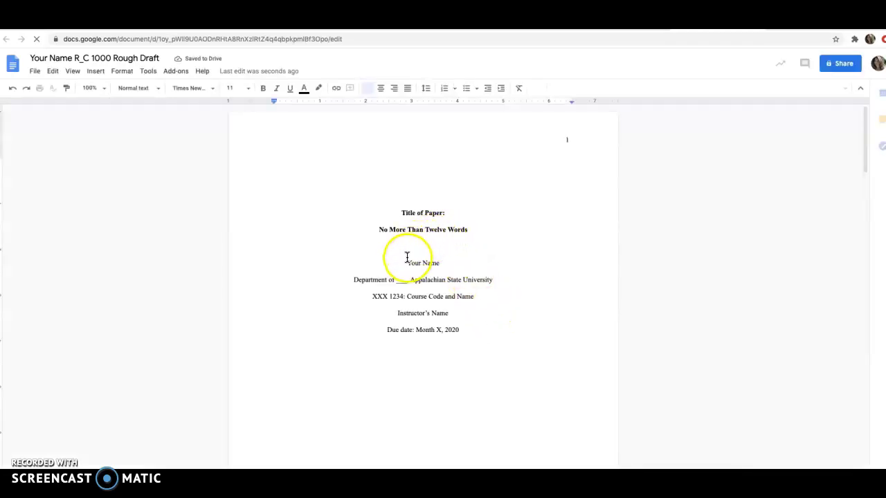
Step: Fill in Department of English and course R_C 1000: Expository Writing on the title page
{"action": "left_click_drag", "start_coordinate": [407, 262], "coordinate": [443, 262]}
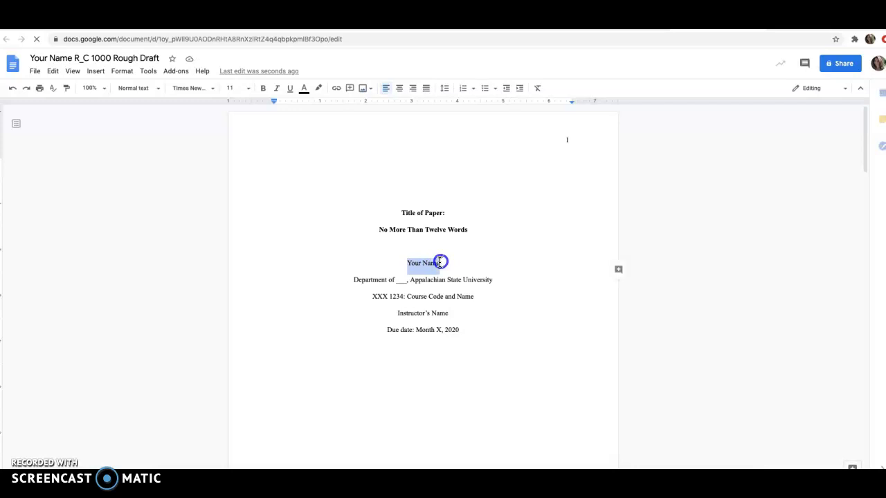
{"action": "left_click", "coordinate": [408, 280]}
{"action": "double_click", "coordinate": [399, 282]}
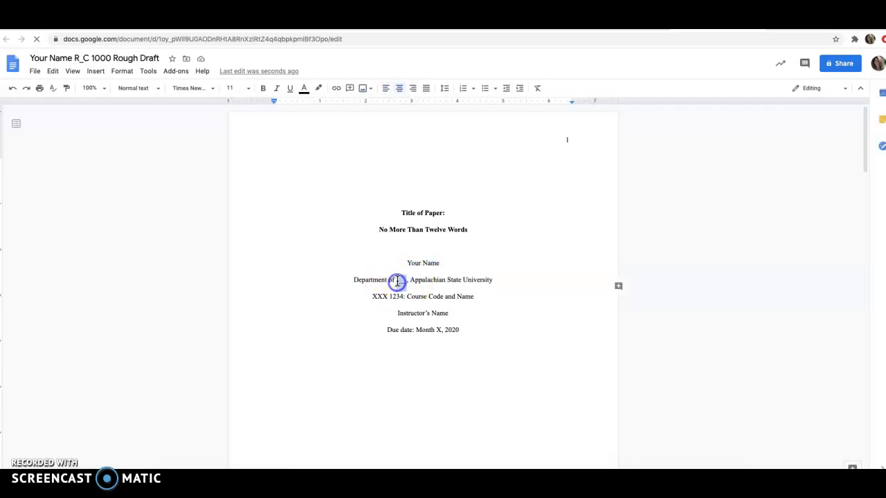
{"action": "type", "text": "English"}
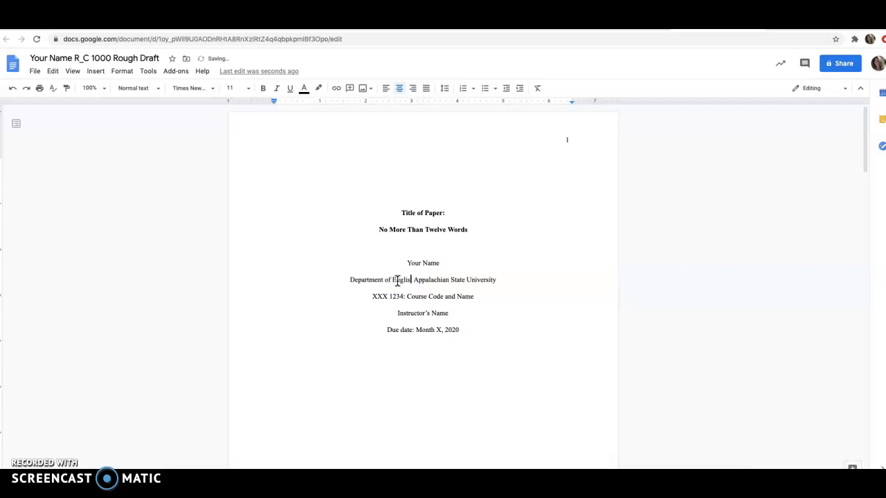
{"action": "left_click_drag", "start_coordinate": [402, 296], "coordinate": [372, 296]}
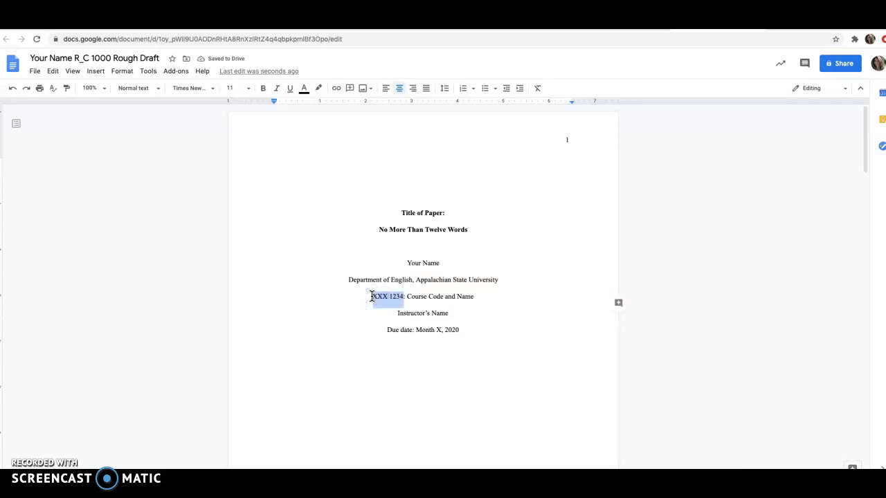
{"action": "type", "text": "R_C 1000"}
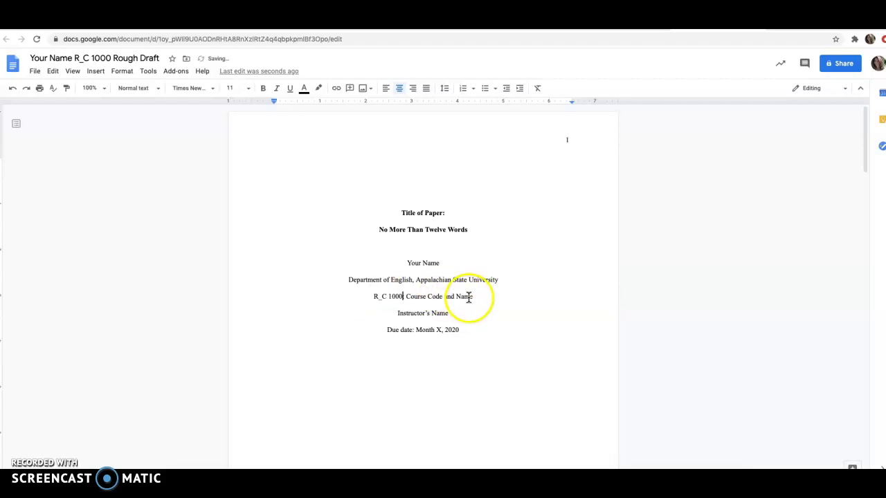
{"action": "left_click_drag", "start_coordinate": [472, 296], "coordinate": [410, 296]}
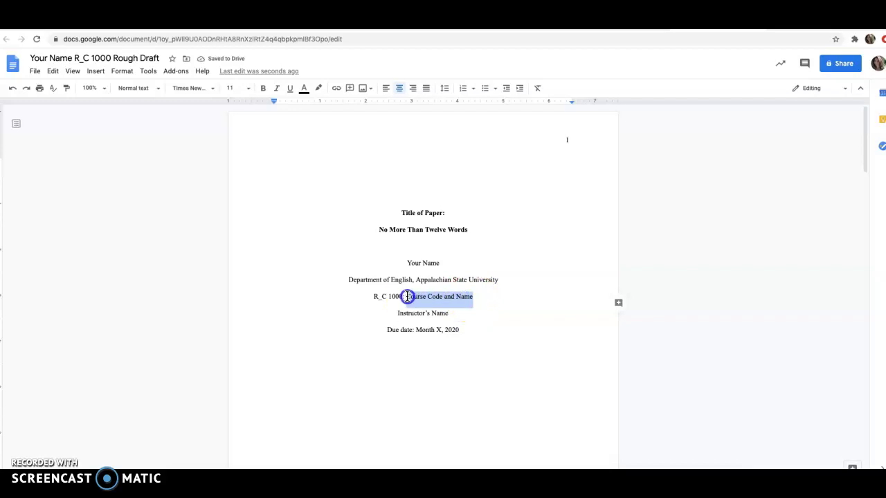
{"action": "type", "text": "Expos"}
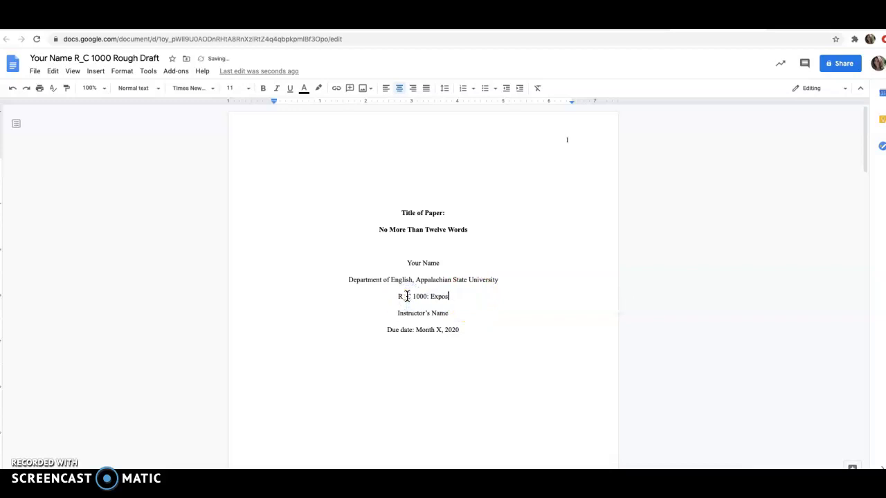
{"action": "type", "text": "itory Writing"}
Step: Replace the instructor placeholder with the instructor's name and set the due date to October 12, 2020
{"action": "left_click_drag", "start_coordinate": [447, 312], "coordinate": [398, 314]}
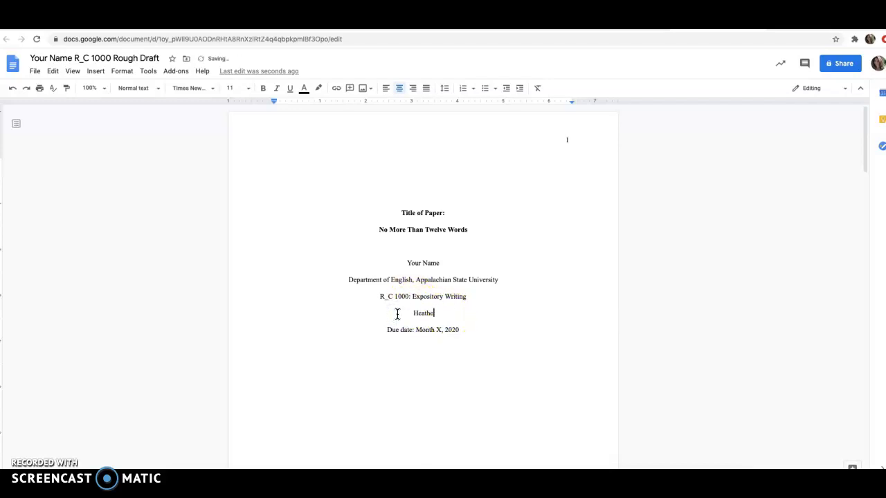
{"action": "left_click_drag", "start_coordinate": [441, 330], "coordinate": [417, 330]}
{"action": "type", "text": "October"}
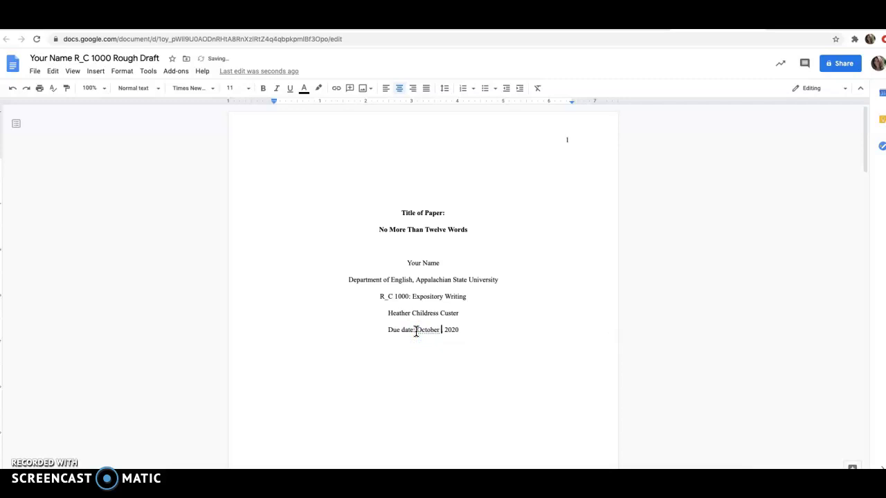
{"action": "type", "text": " 12"}
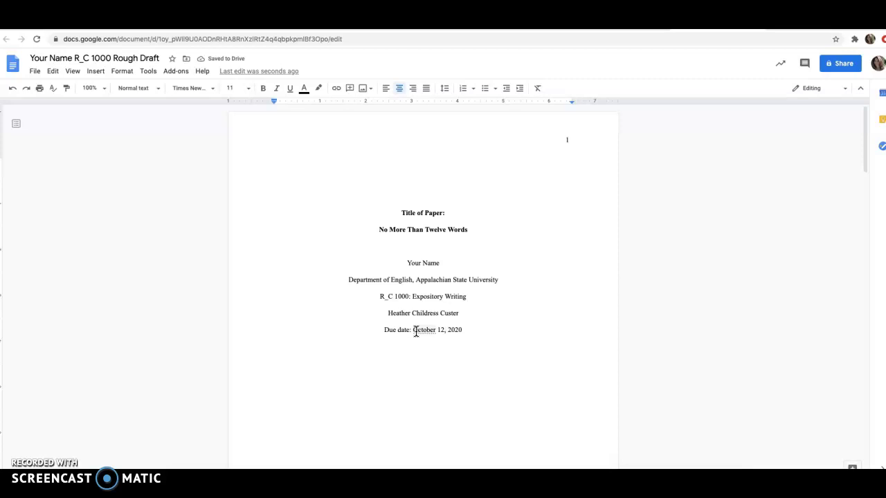
{"action": "left_click", "coordinate": [439, 338]}
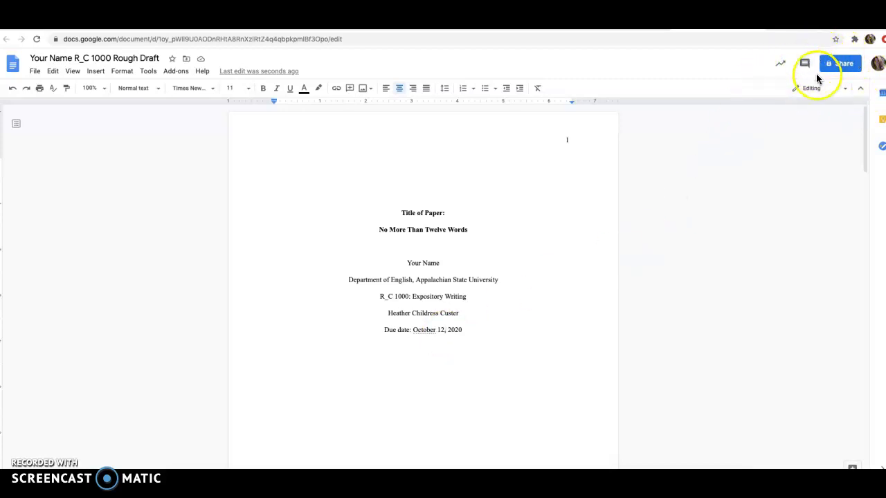
Step: Give Appalachian State University link holders Commenter access to the rough draft
{"action": "left_click", "coordinate": [840, 68]}
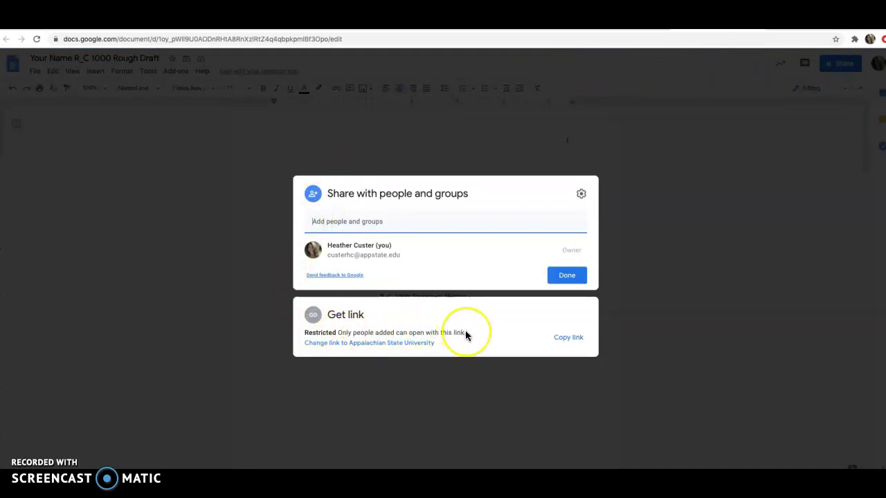
{"action": "left_click", "coordinate": [386, 344]}
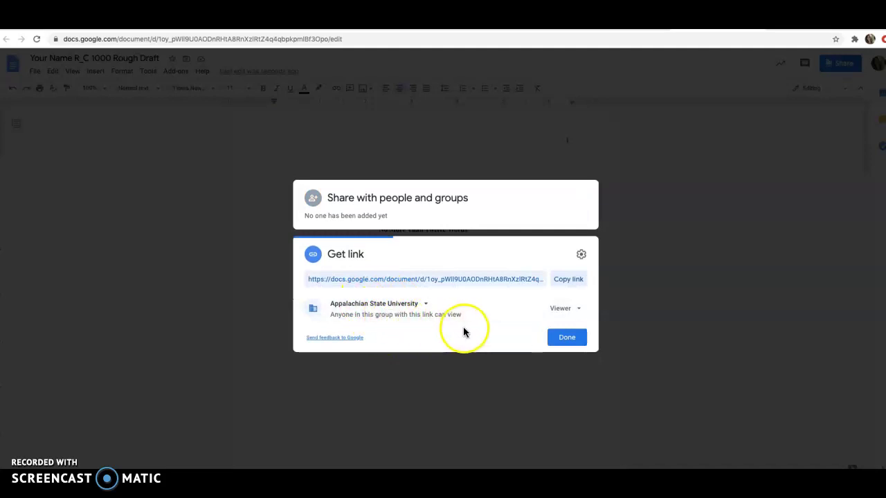
{"action": "left_click", "coordinate": [555, 309]}
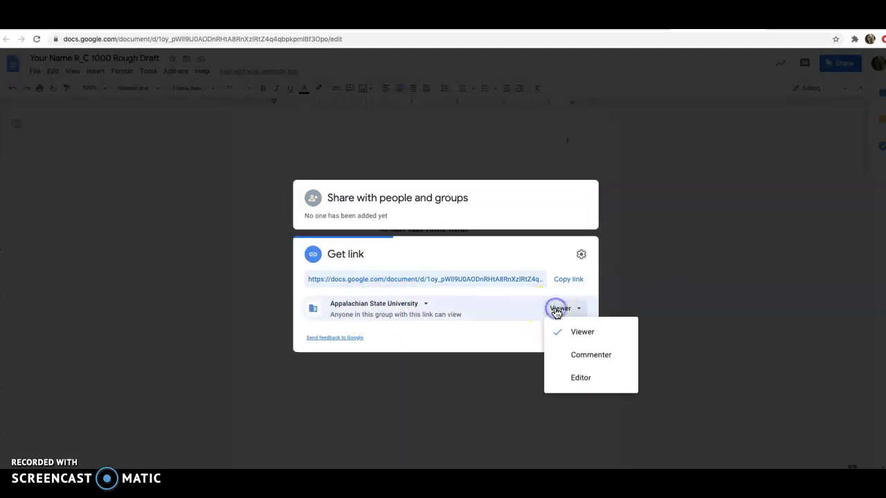
{"action": "left_click", "coordinate": [568, 355]}
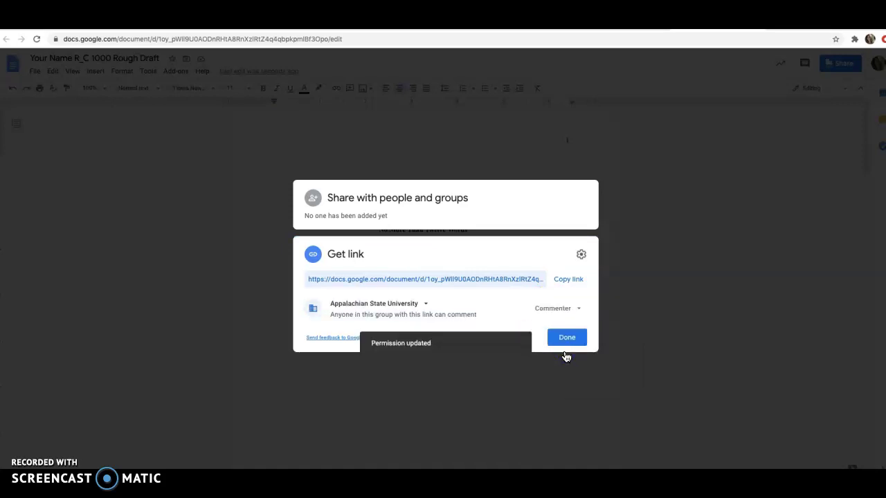
{"action": "left_click", "coordinate": [565, 339]}
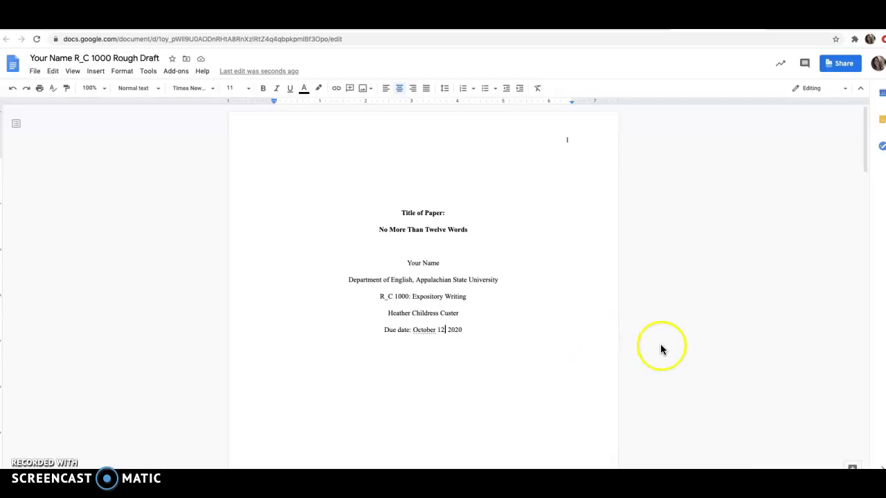
Step: Delete the Abstract heading, paragraph and keywords line
{"action": "left_click_drag", "start_coordinate": [863, 145], "coordinate": [866, 238]}
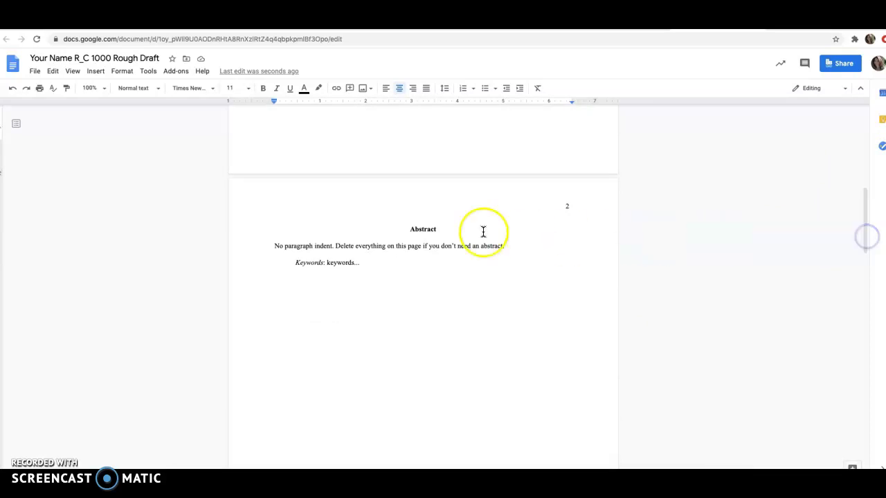
{"action": "left_click_drag", "start_coordinate": [405, 228], "coordinate": [515, 262]}
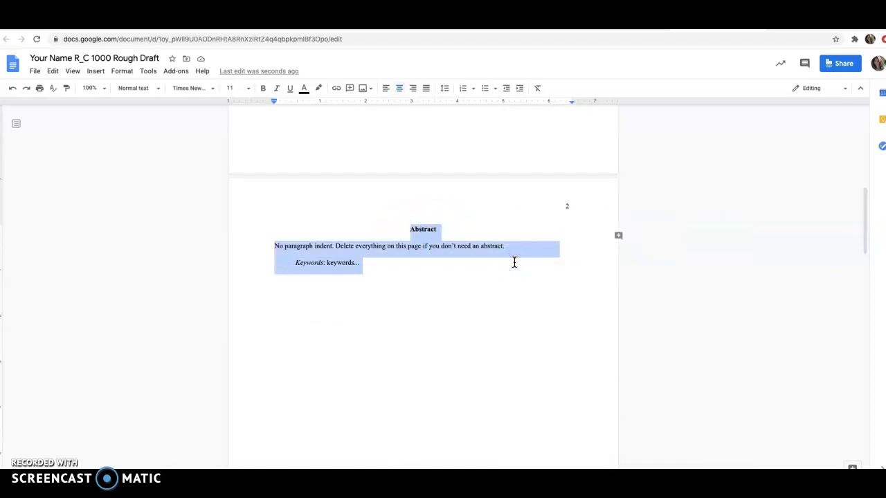
{"action": "key", "text": "BackSpace"}
Step: Move the Heading 1–5 sample lines to just below the References entry
{"action": "scroll", "coordinate": [515, 262], "scroll_direction": "up", "scroll_amount": 3}
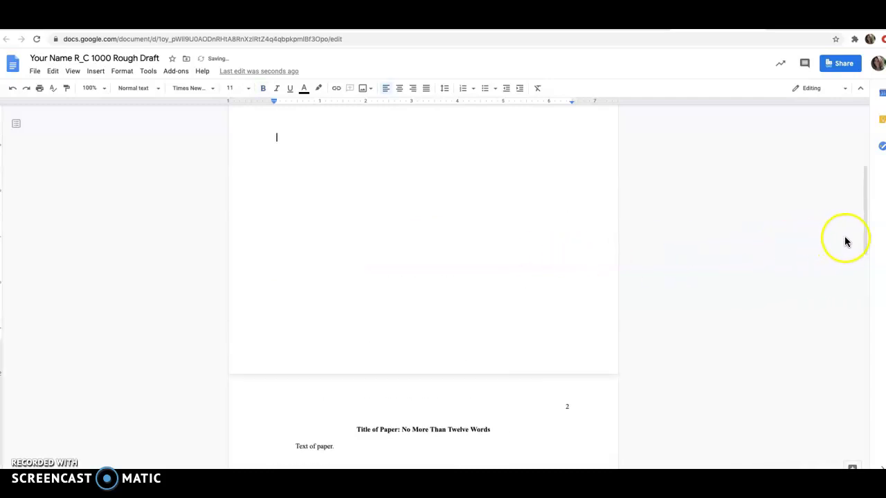
{"action": "left_click_drag", "start_coordinate": [865, 242], "coordinate": [869, 289]}
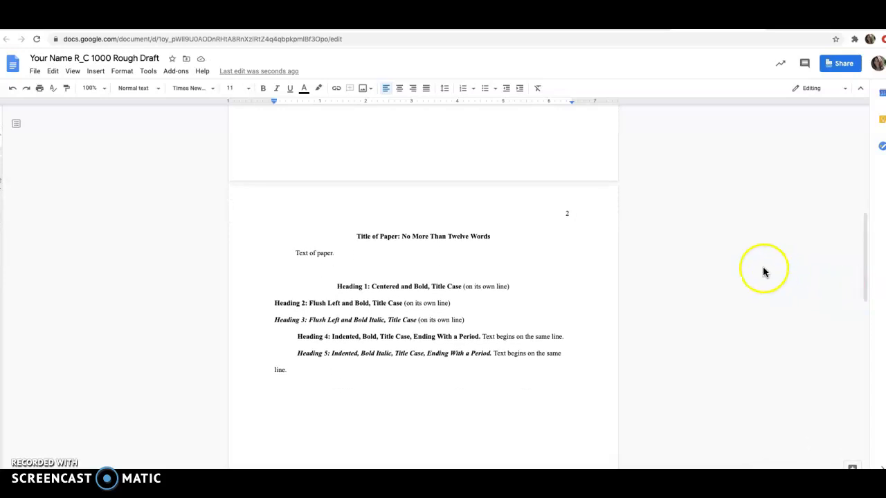
{"action": "left_click", "coordinate": [333, 285]}
{"action": "left_click_drag", "start_coordinate": [338, 286], "coordinate": [573, 368]}
{"action": "key", "text": "ctrl+c"}
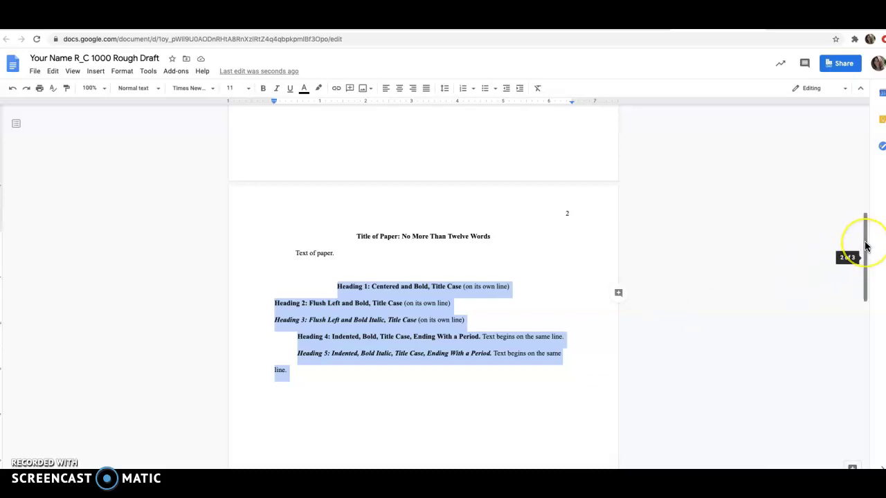
{"action": "key", "text": "Delete"}
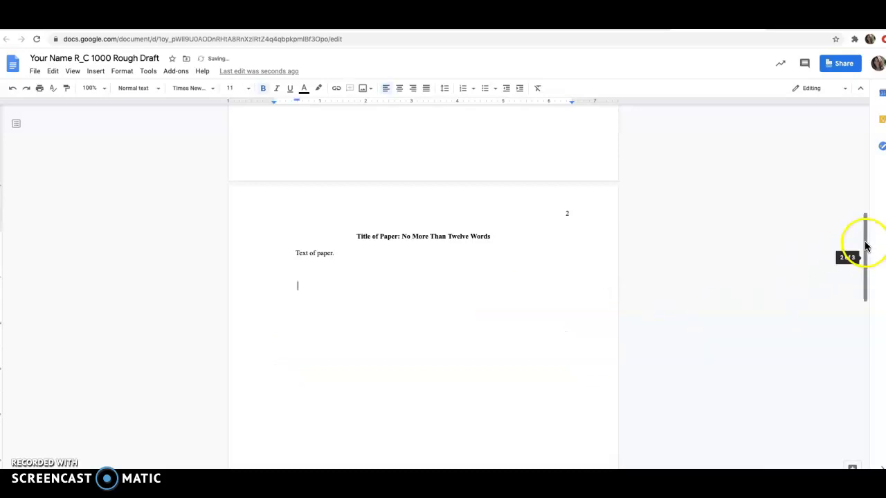
{"action": "left_click_drag", "start_coordinate": [864, 249], "coordinate": [871, 404]}
{"action": "left_click", "coordinate": [352, 390]}
{"action": "key", "text": "ctrl+v"}
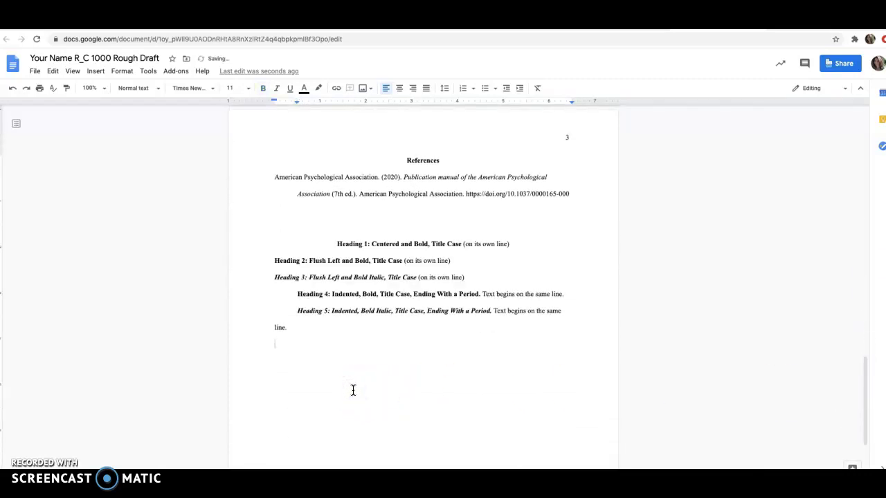
{"action": "left_click_drag", "start_coordinate": [864, 401], "coordinate": [836, 272]}
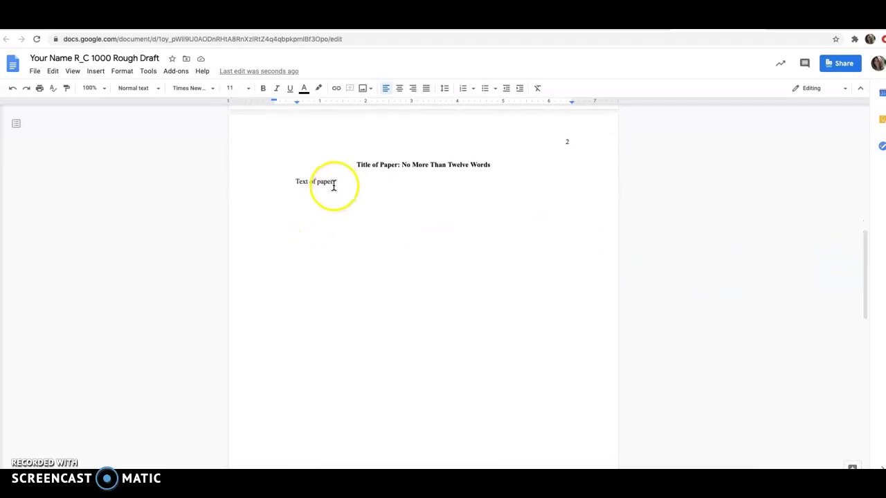
Step: Replace 'Text of paper.' with a voice-typed paragraph beginning 'All right yeah I am talking.'
{"action": "left_click_drag", "start_coordinate": [333, 182], "coordinate": [297, 184]}
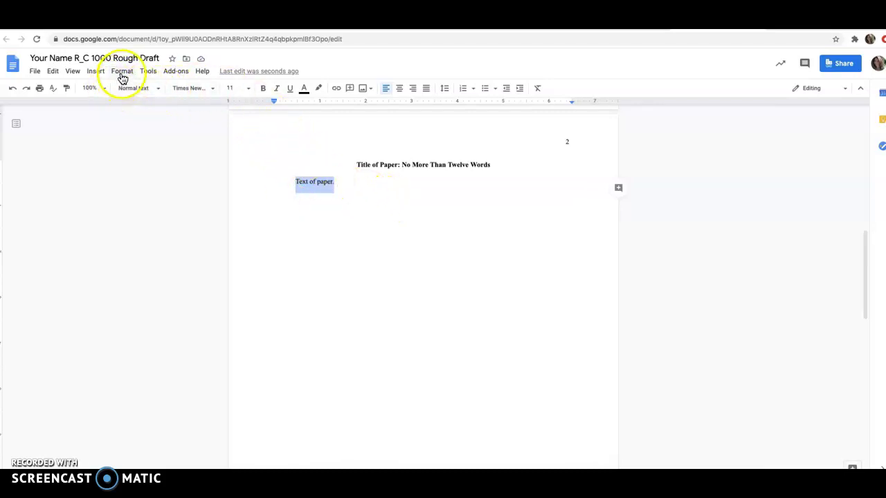
{"action": "left_click", "coordinate": [148, 72]}
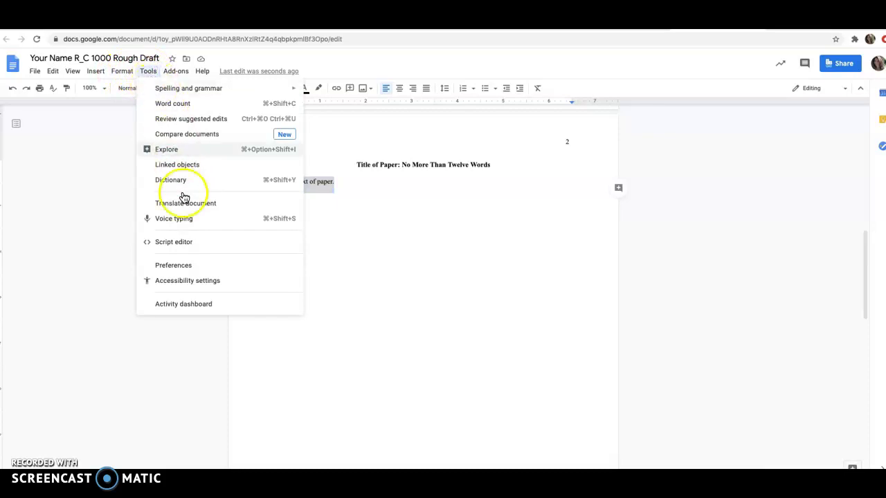
{"action": "left_click", "coordinate": [185, 220]}
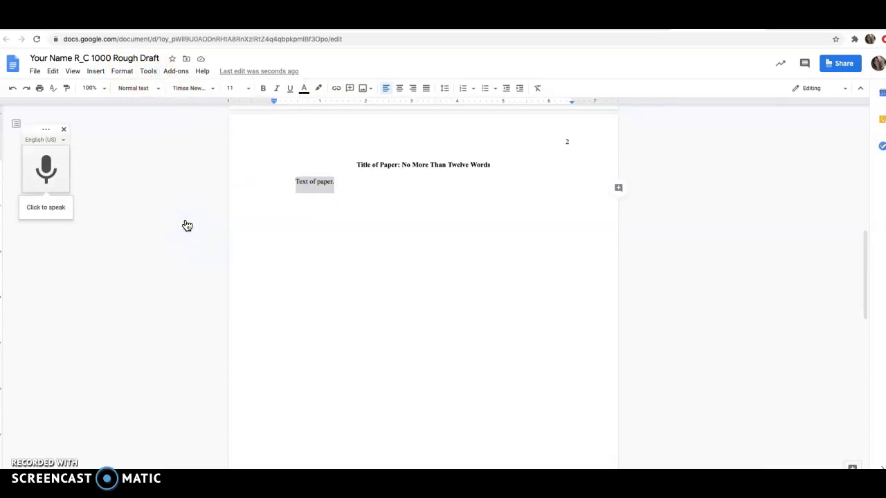
{"action": "left_click", "coordinate": [46, 205]}
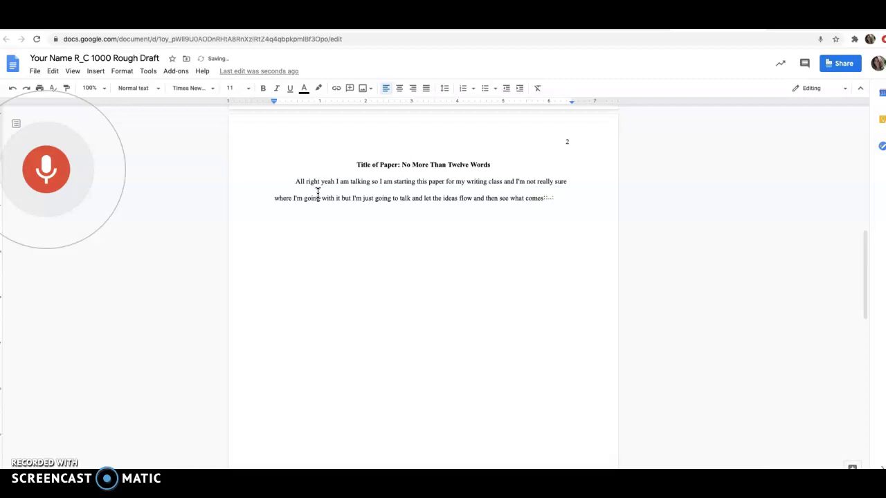
{"action": "left_click", "coordinate": [43, 176]}
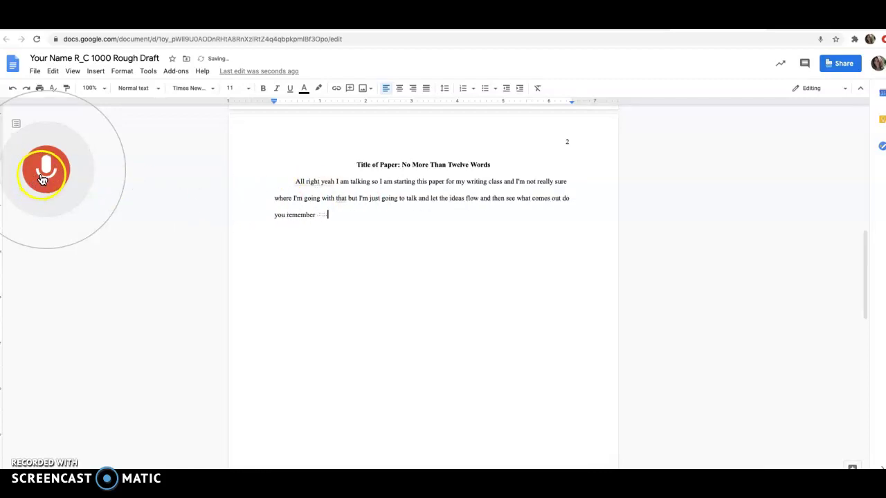
{"action": "left_click_drag", "start_coordinate": [864, 248], "coordinate": [878, 352]}
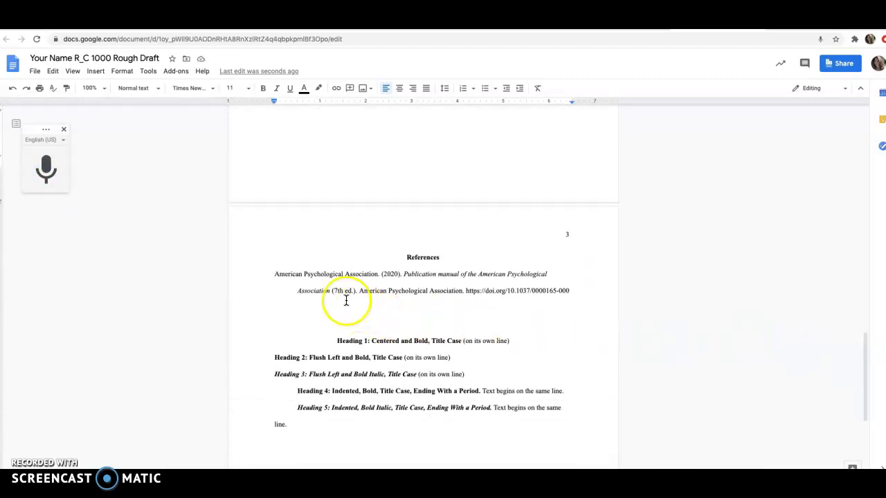
Step: Add a new line reading 'ABC' below the reference entry on page 3
{"action": "left_click", "coordinate": [575, 292]}
{"action": "key", "text": "Return"}
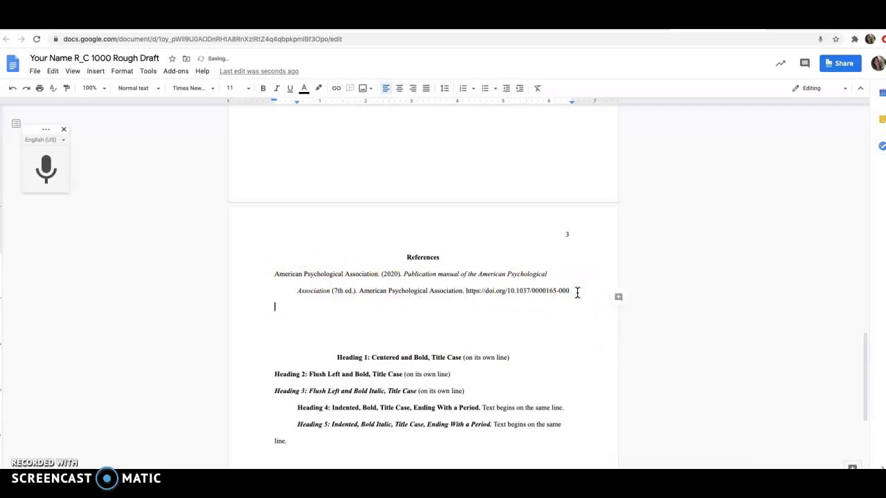
{"action": "type", "text": "ABC"}
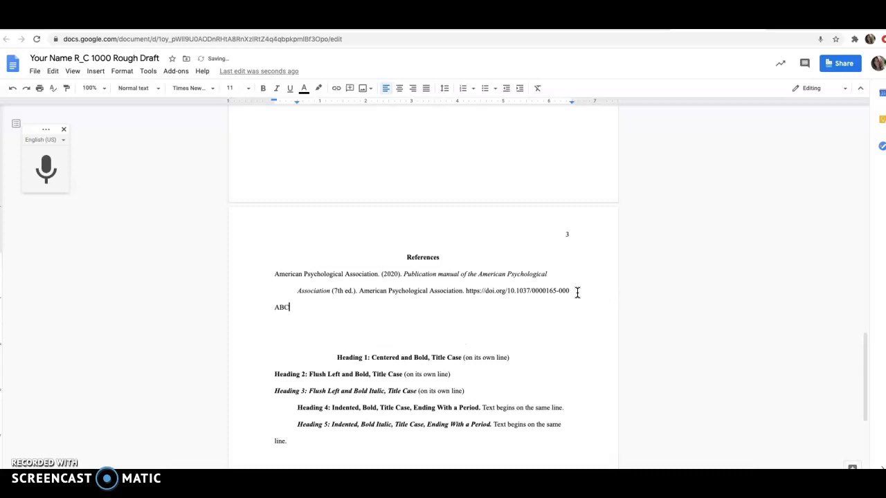